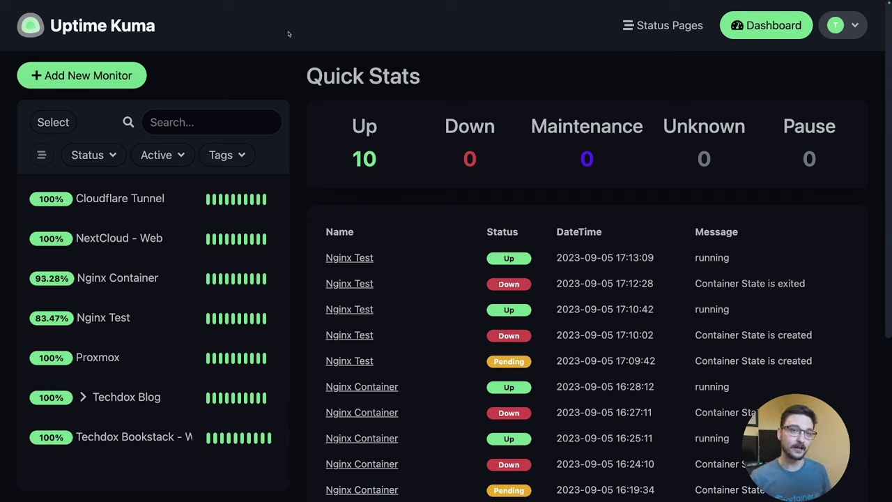
# Look over the Cloudflare Tunnel monitor's details.
pyautogui.click(94, 206)
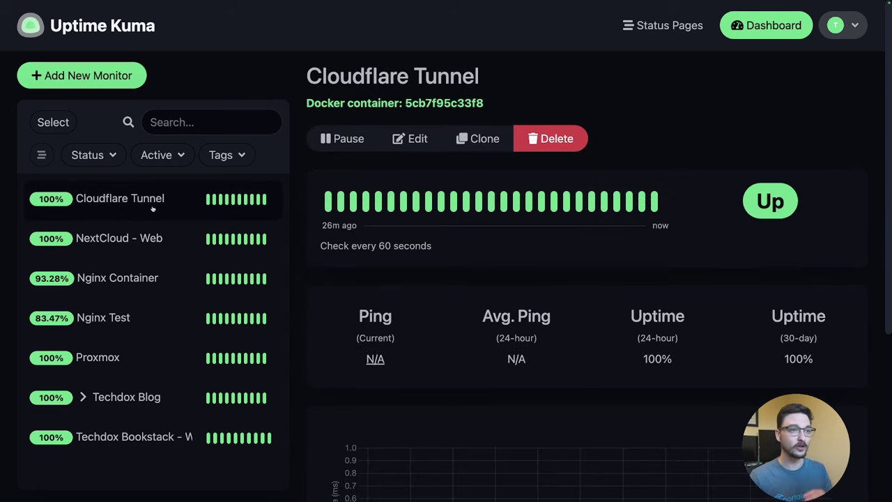
pyautogui.scroll(-4, 461, 251)
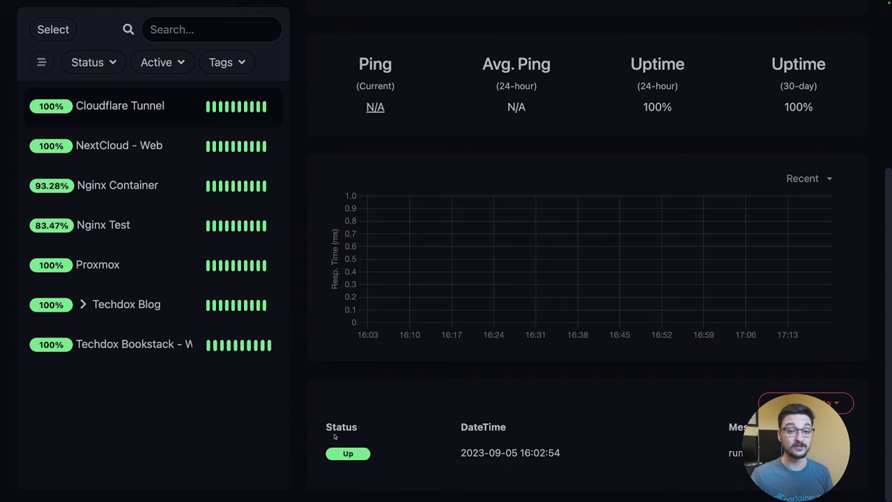
pyautogui.scroll(4, 530, 407)
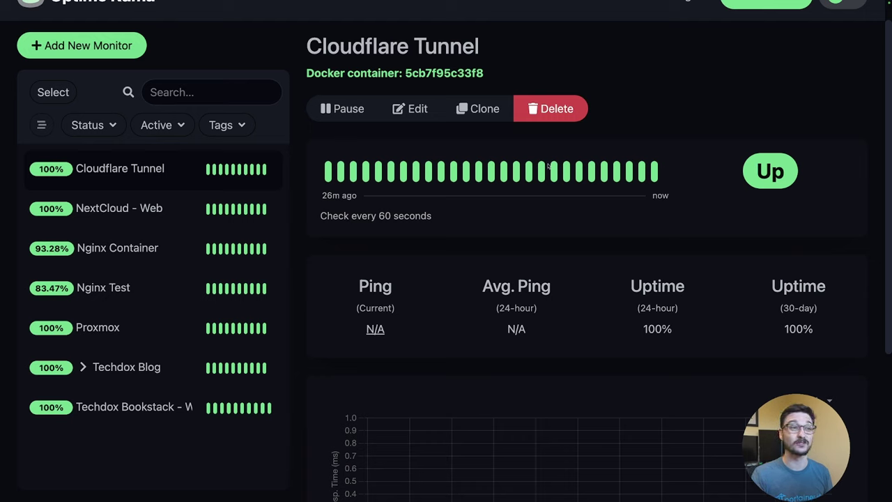
# Open the Proxmox monitor and highlight its TCP port address, 8006.
pyautogui.click(128, 326)
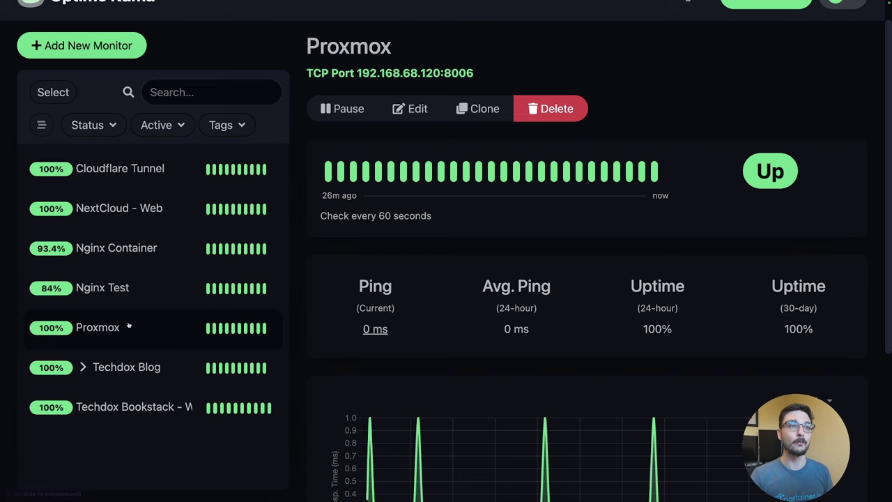
pyautogui.moveTo(307, 72); pyautogui.dragTo(444, 74)
pyautogui.doubleClick(458, 73)
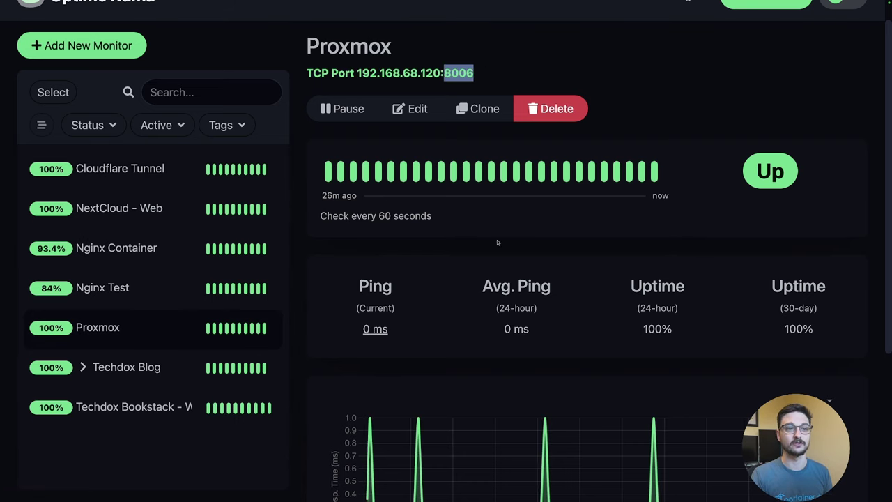
pyautogui.scroll(-2, 498, 242)
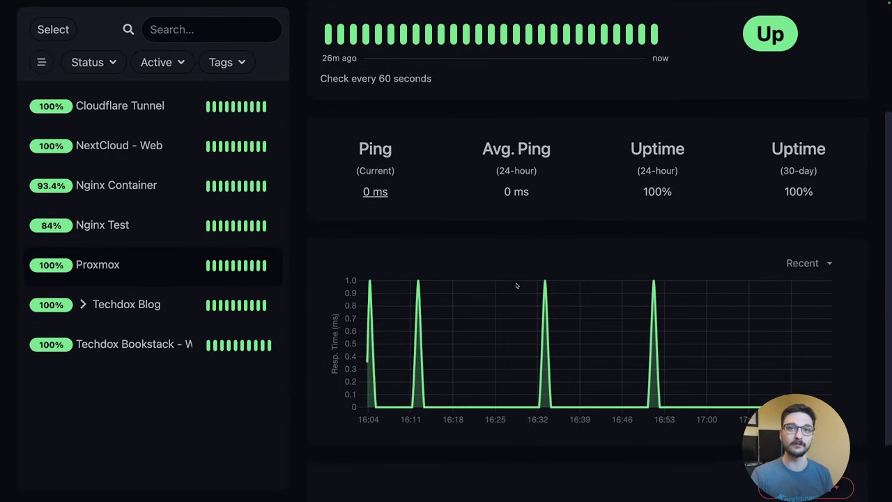
pyautogui.scroll(3, 516, 285)
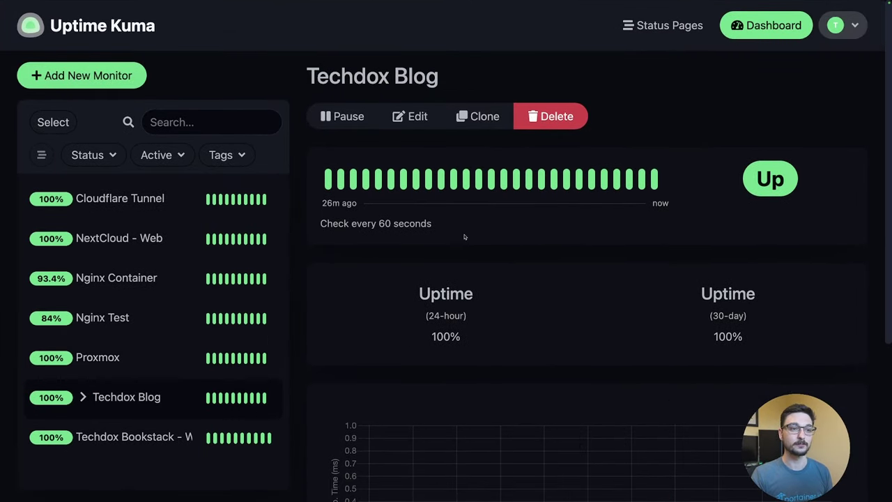
pyautogui.scroll(-1, 465, 237)
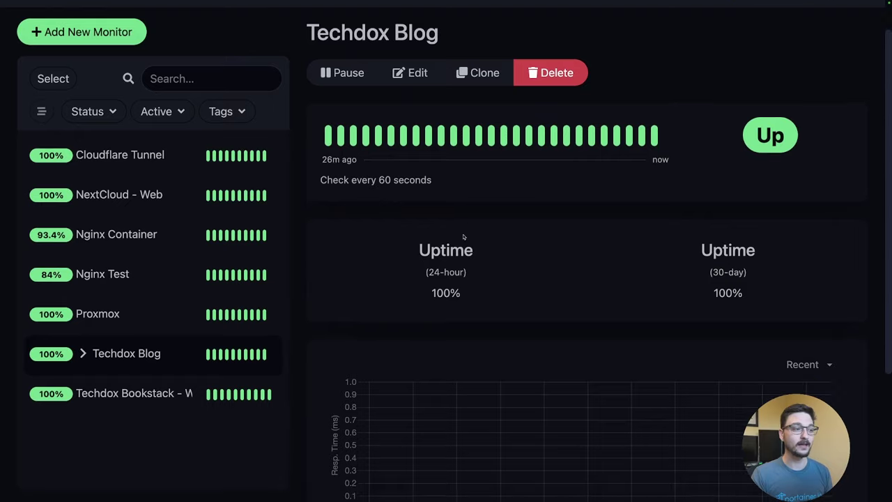
# Expand the Techdox Blog group to list its child monitors.
pyautogui.click(83, 355)
pyautogui.scroll(-2, 281, 363)
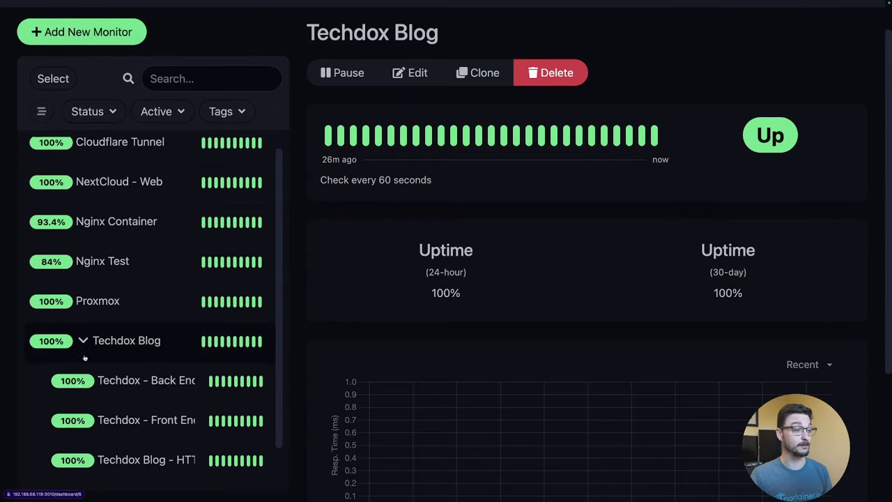
pyautogui.scroll(1, 391, 262)
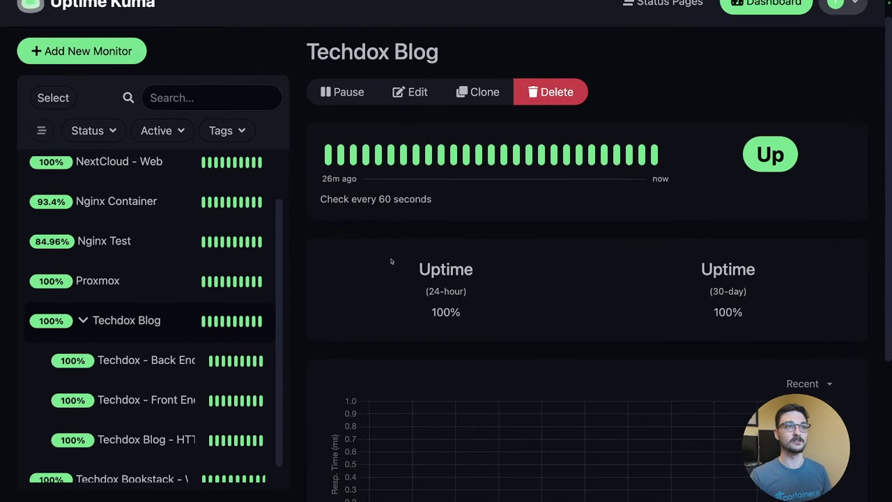
pyautogui.scroll(-3, 391, 262)
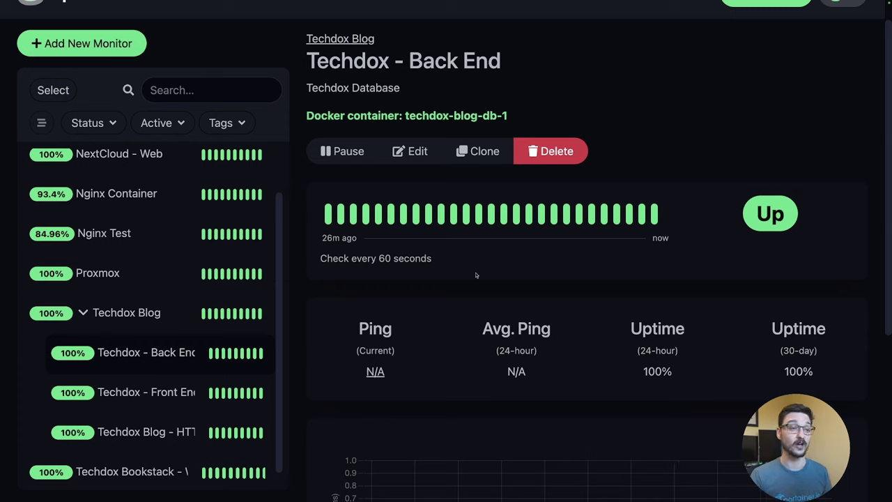
# View the Techdox - Front End and then the Techdox Blog - HTTPS monitor details.
pyautogui.click(165, 388)
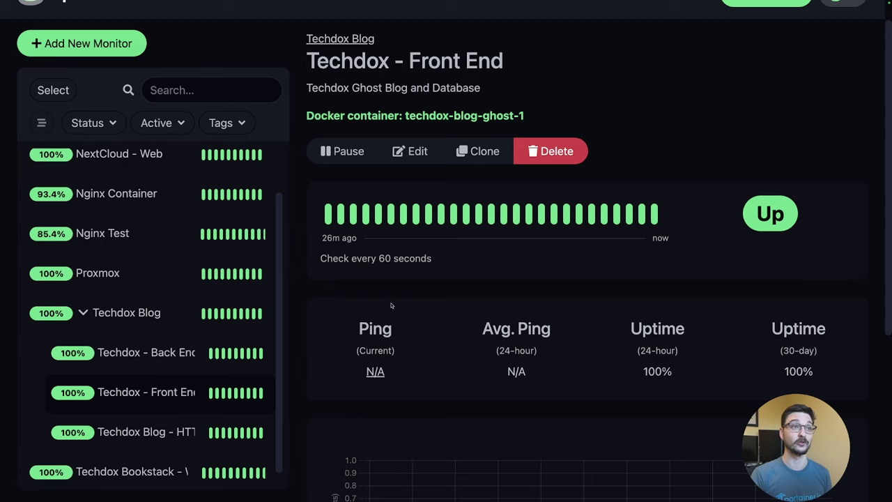
pyautogui.click(146, 433)
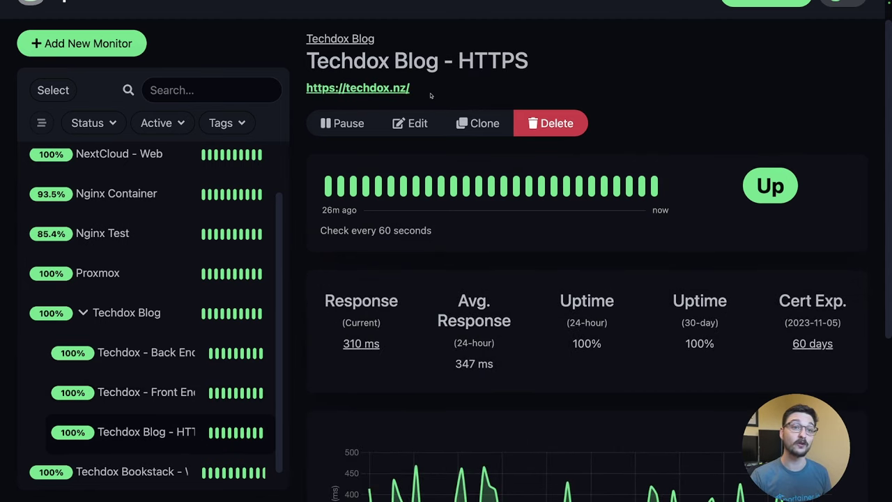
pyautogui.scroll(-2, 463, 217)
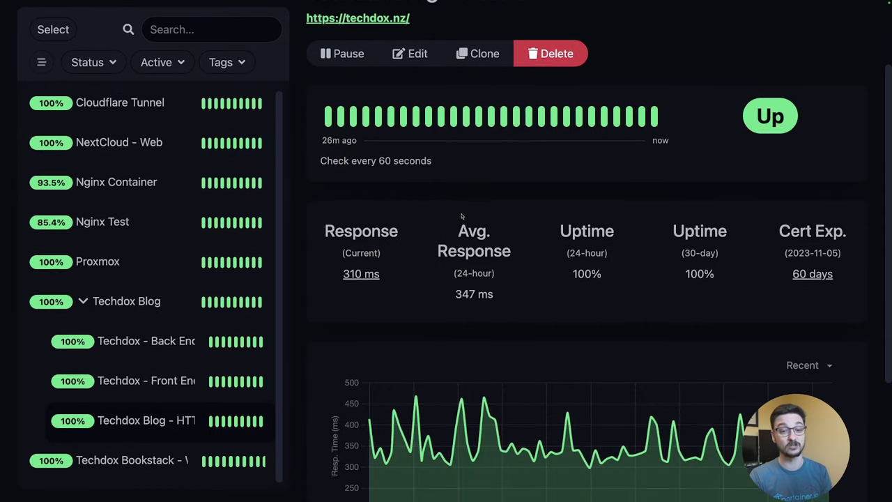
pyautogui.scroll(2, 444, 338)
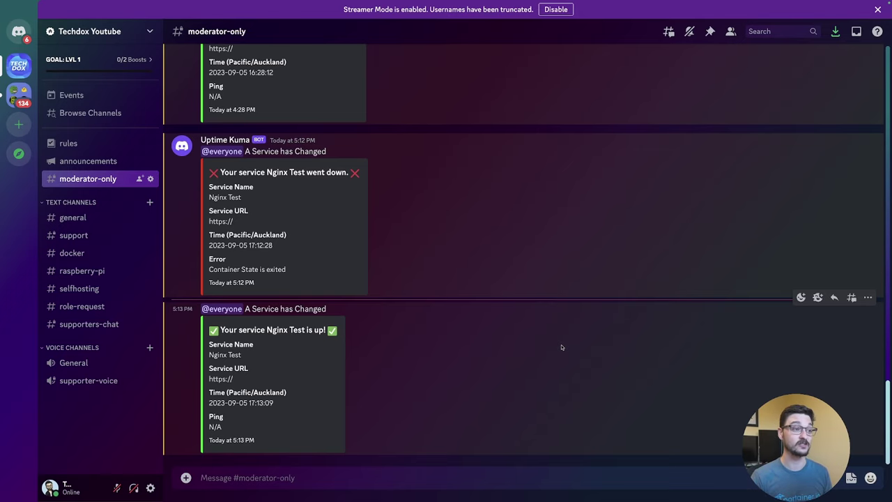
pyautogui.doubleClick(245, 269)
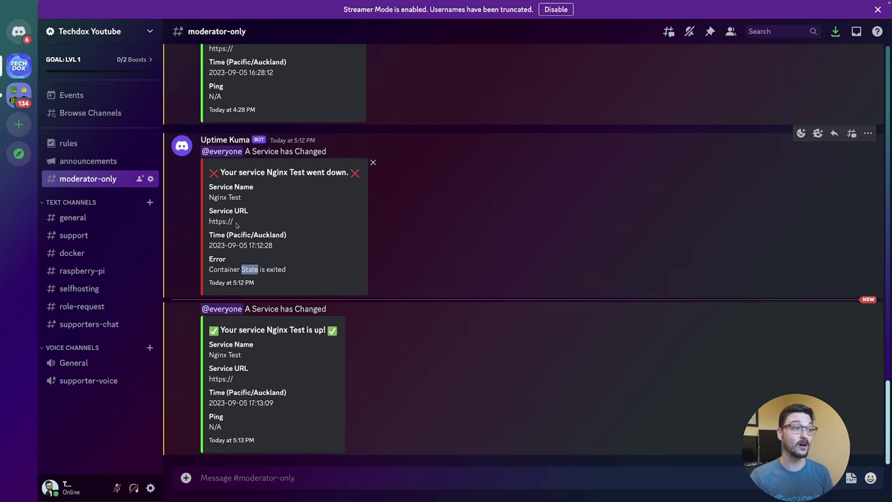
pyautogui.doubleClick(235, 197)
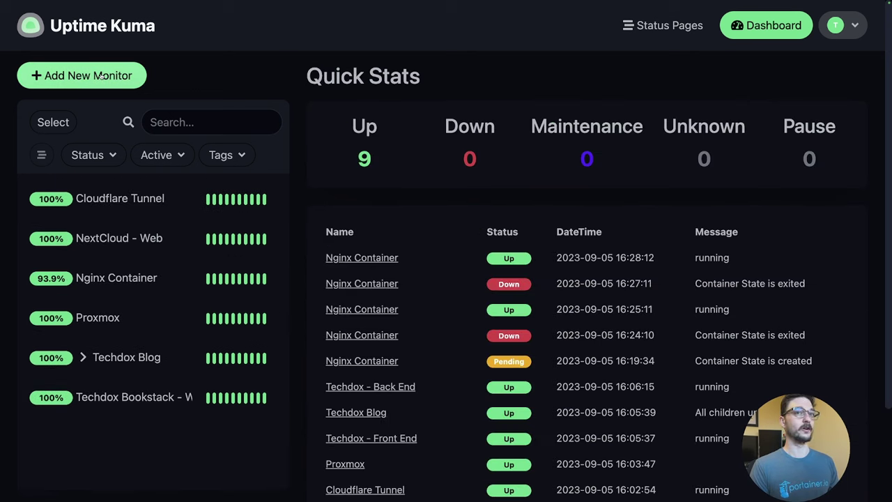
# Start an Add New Monitor form and choose Docker Container as its type.
pyautogui.click(82, 76)
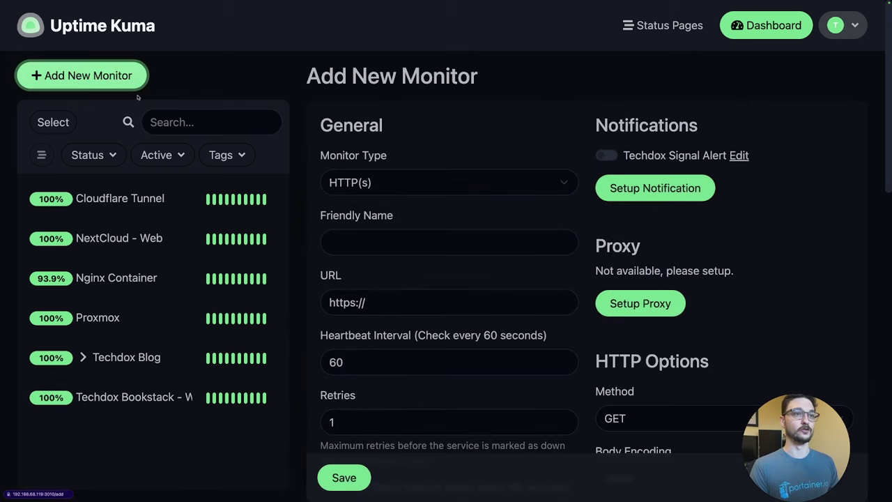
pyautogui.click(399, 185)
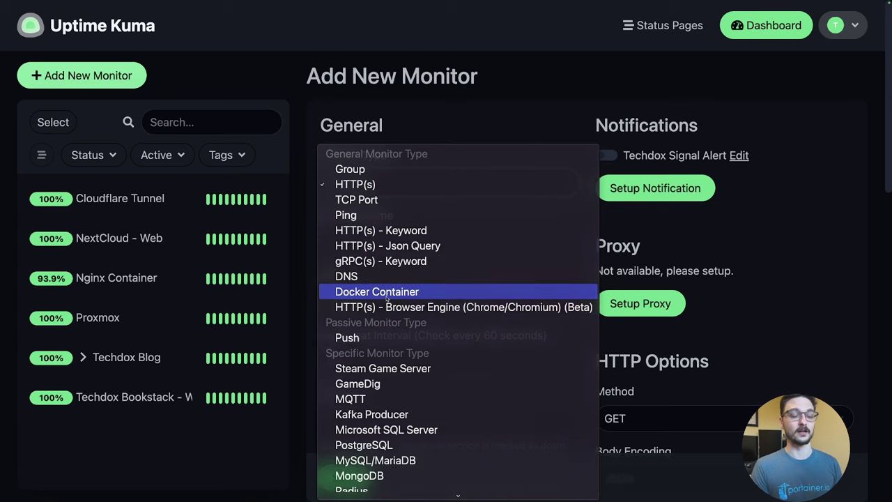
pyautogui.click(387, 299)
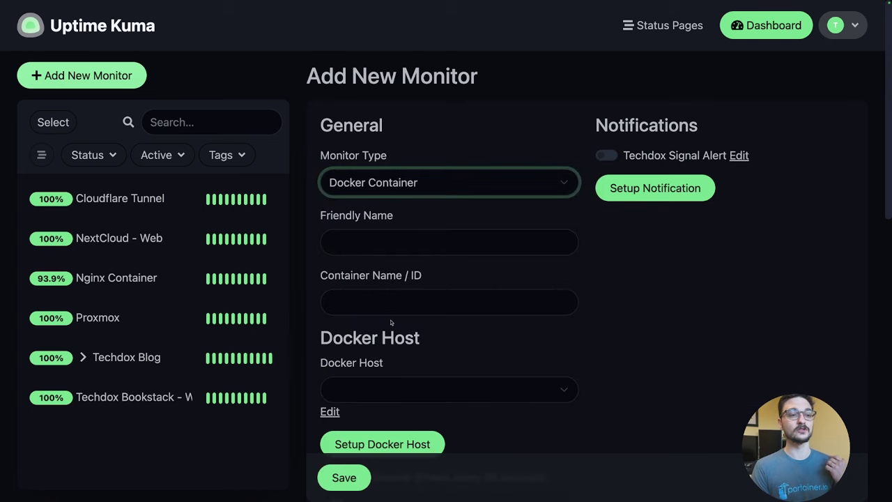
# Enter nginx-test as the Friendly Name, then move to the Container Name / ID field.
pyautogui.scroll(-1, 391, 322)
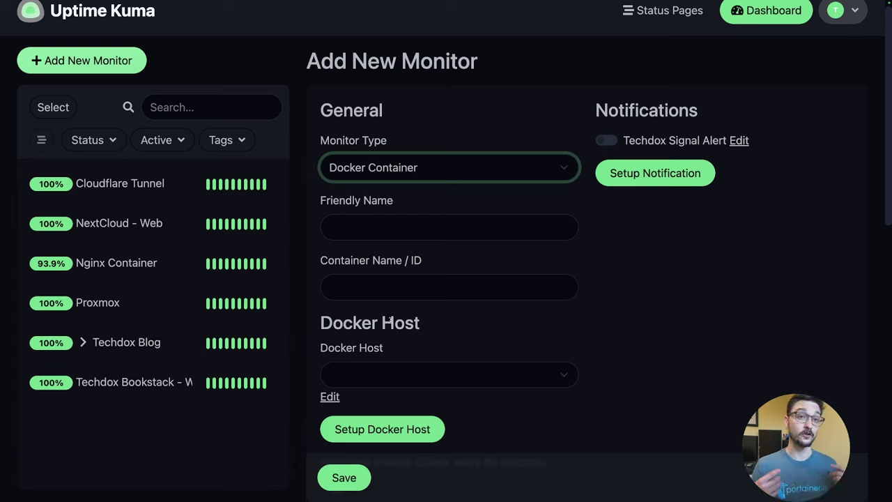
pyautogui.click(450, 342)
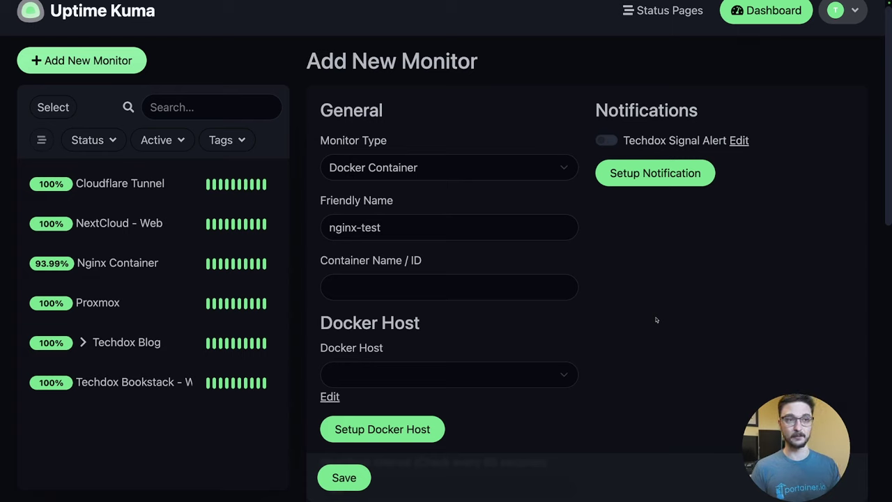
pyautogui.click(479, 291)
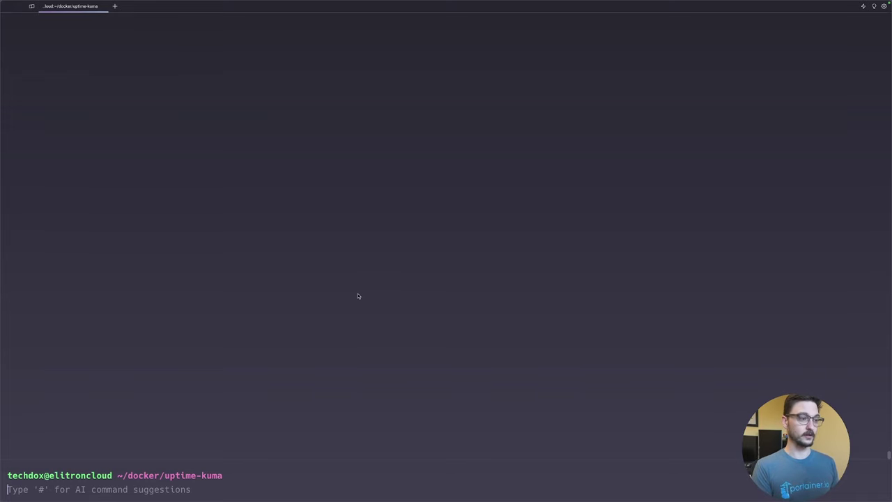
# Run docker ps and paste container ID 9901aa304325 into Container Name / ID.
pyautogui.write('docker ps')
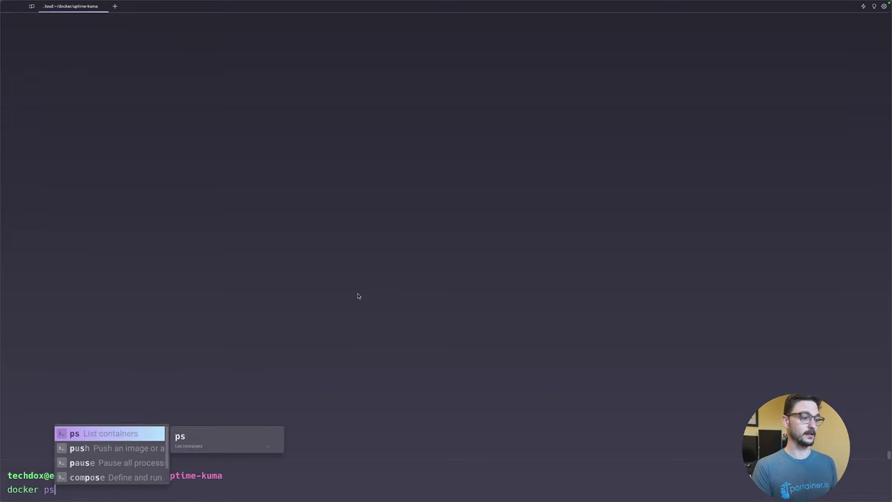
pyautogui.press('Return')
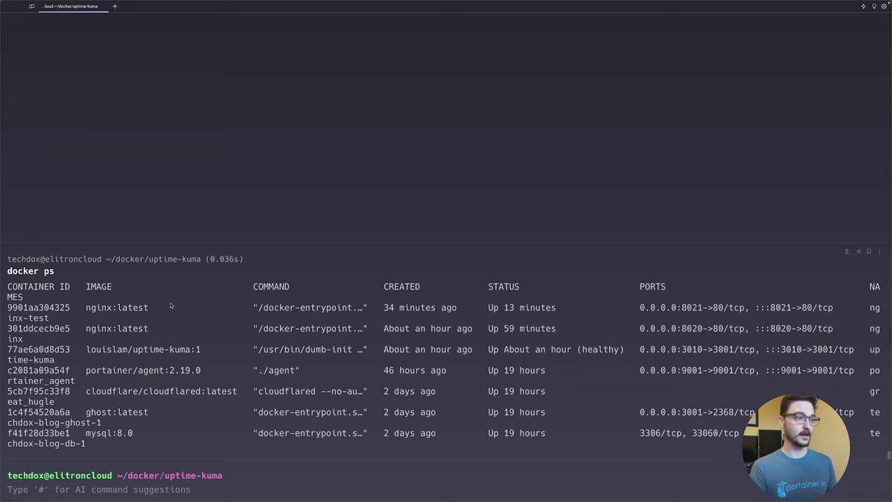
pyautogui.doubleClick(48, 311)
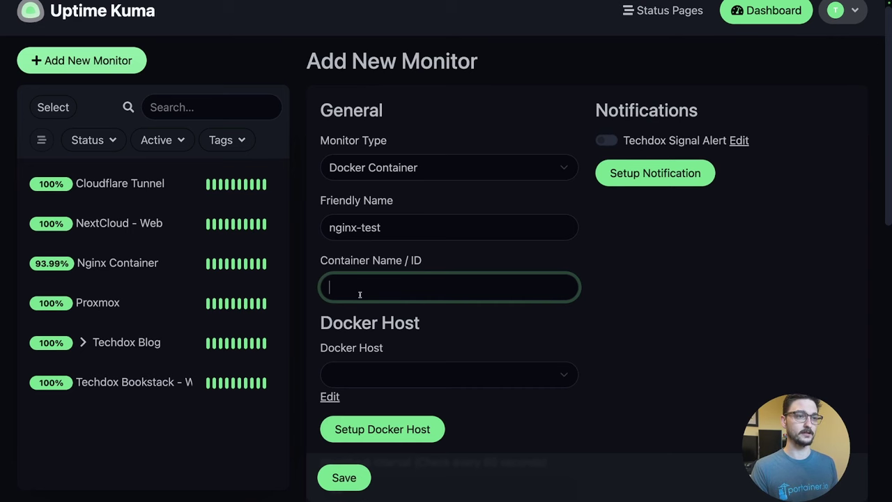
pyautogui.write('9901aa304325')
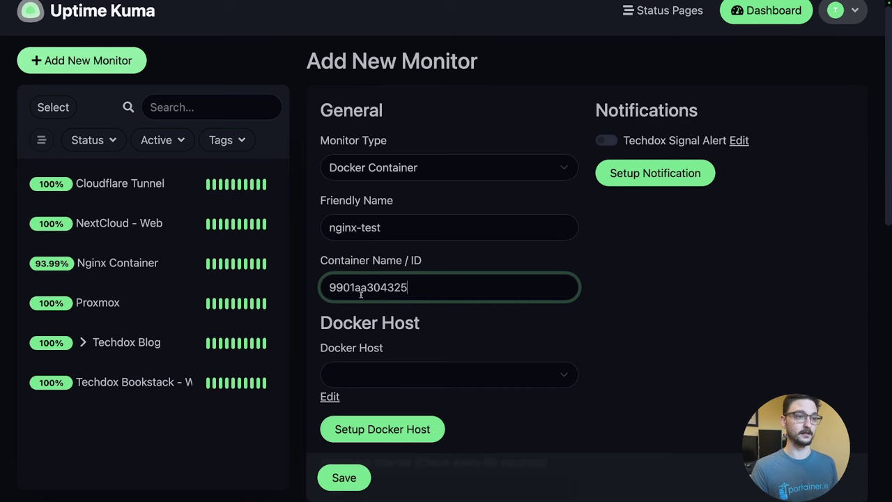
# Select ElitronCloud Docker as the Docker host and open Setup Docker Host.
pyautogui.click(407, 374)
pyautogui.click(416, 377)
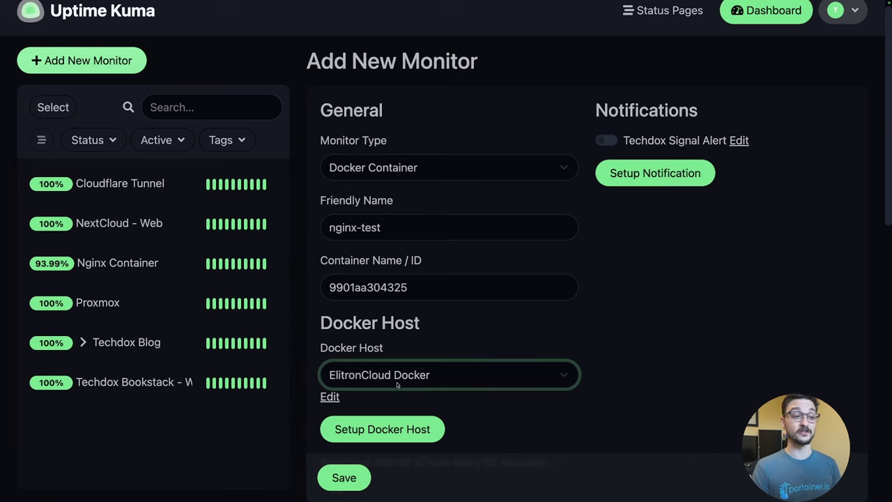
pyautogui.scroll(-1, 398, 385)
pyautogui.click(396, 403)
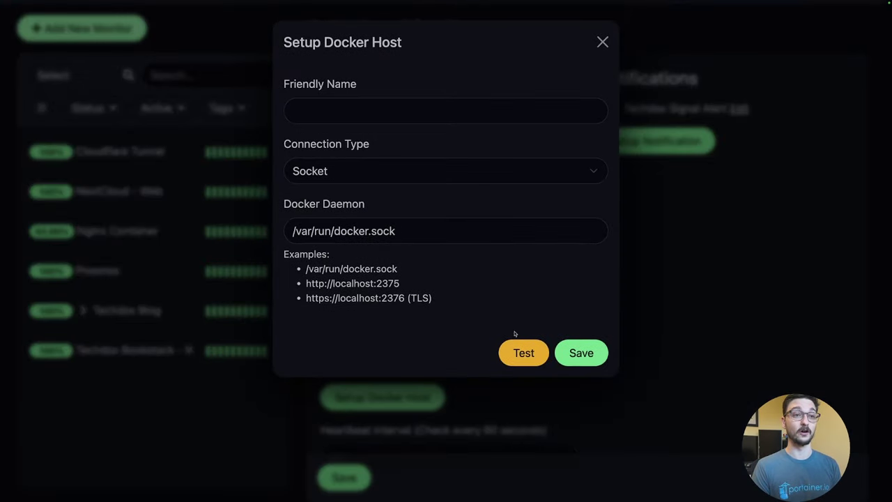
# Name the Docker host, confirm its /var/run/docker.sock connection succeeds, and close the dialog.
pyautogui.click(329, 116)
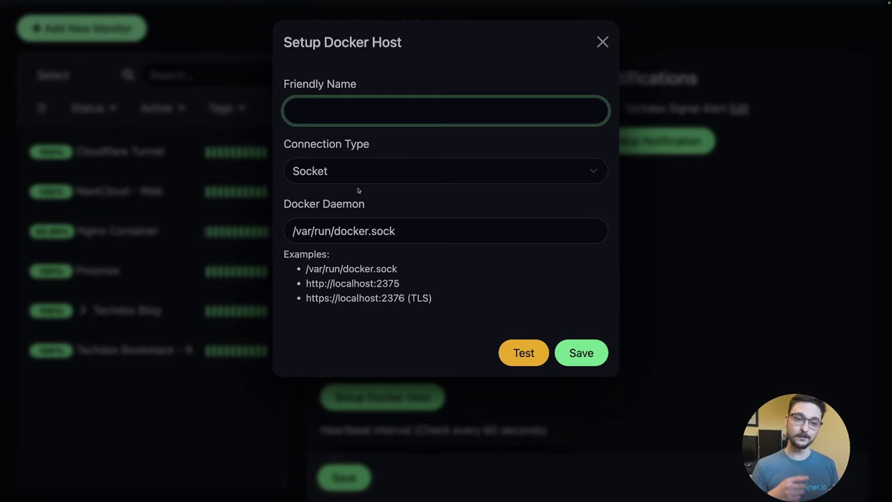
pyautogui.click(526, 354)
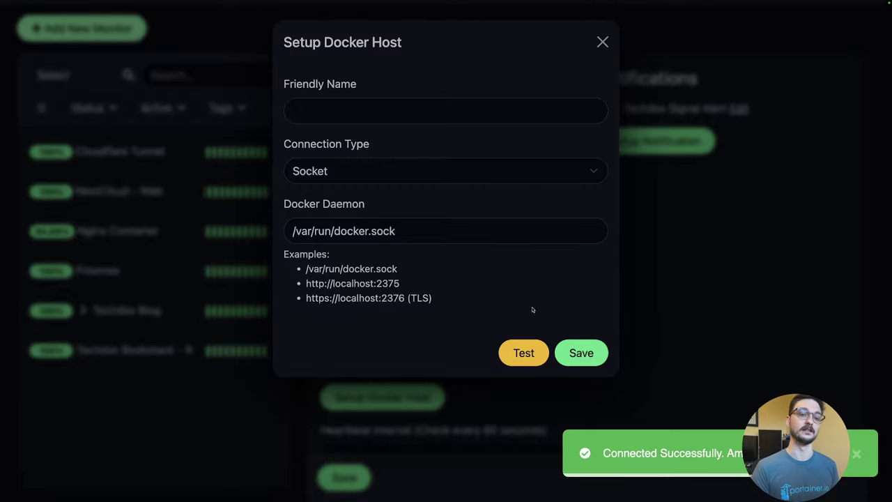
pyautogui.click(603, 44)
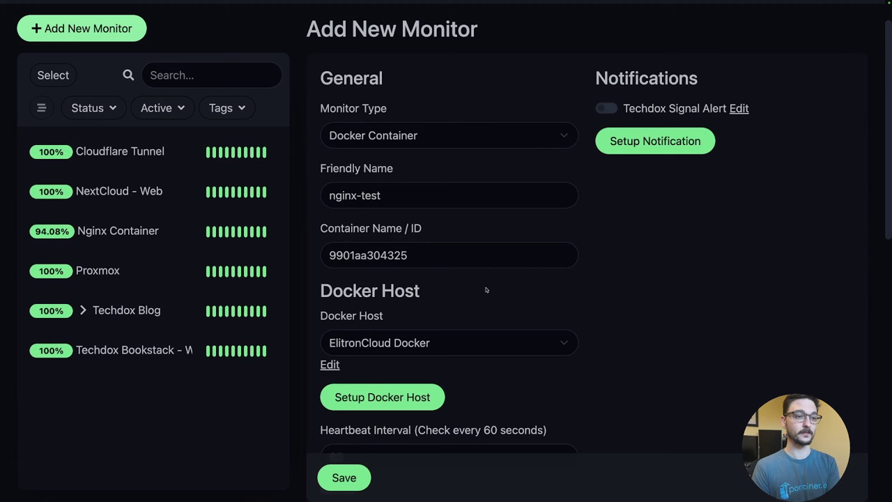
# Change the nginx-test heartbeat interval from 60 to 20 seconds.
pyautogui.scroll(-2, 412, 353)
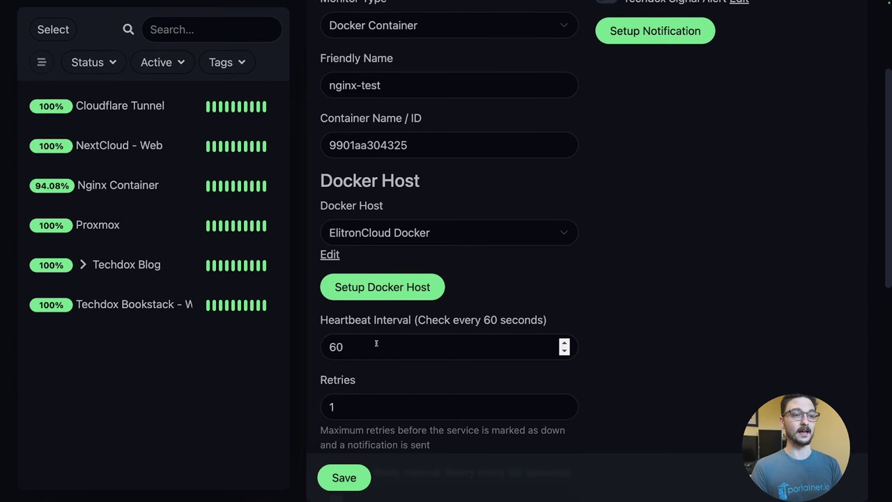
pyautogui.click(376, 344)
pyautogui.press('BackSpace')
pyautogui.press('BackSpace')
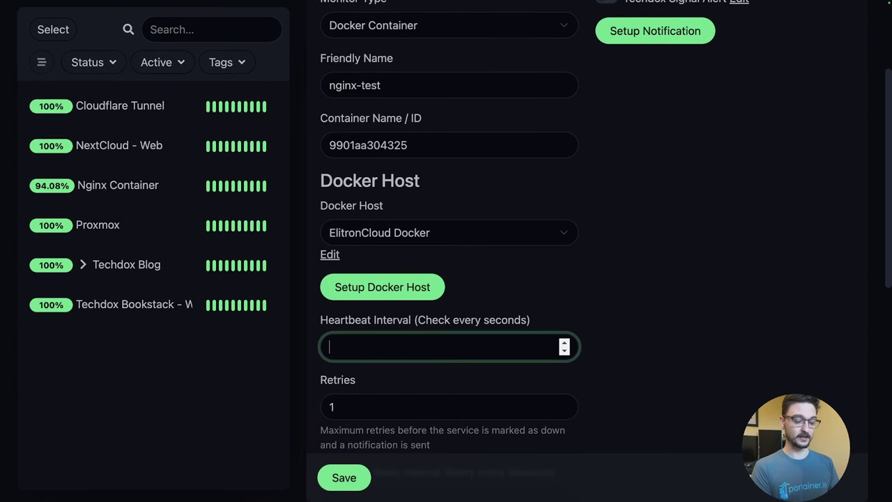
pyautogui.write('20')
pyautogui.click(699, 356)
pyautogui.scroll(-1, 699, 357)
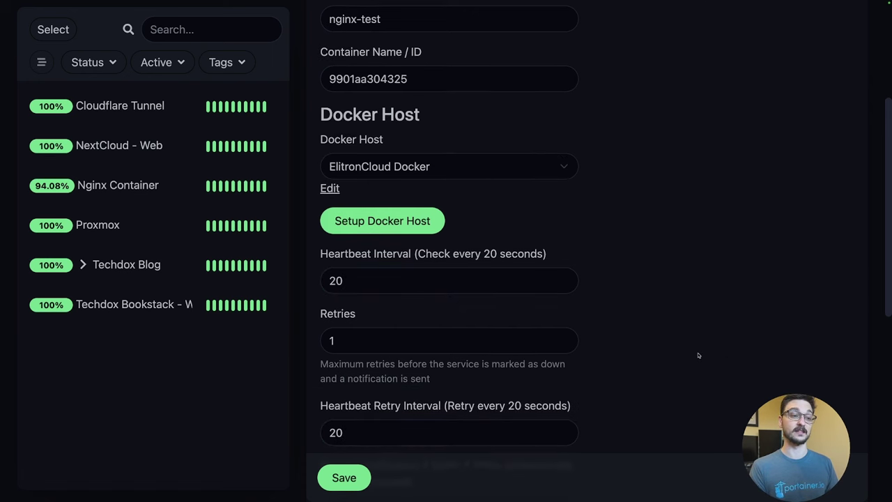
pyautogui.scroll(3, 613, 174)
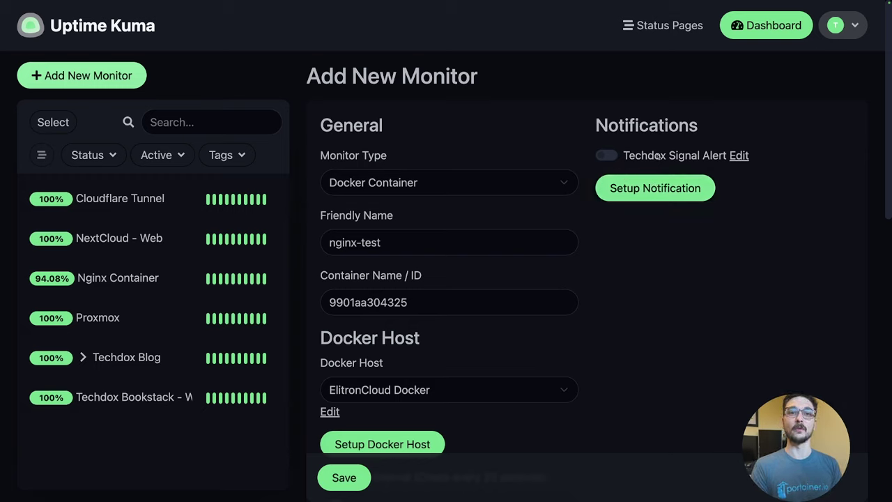
# Browse the notification types in Setup Notification, then close it without saving.
pyautogui.moveTo(666, 157); pyautogui.dragTo(605, 156)
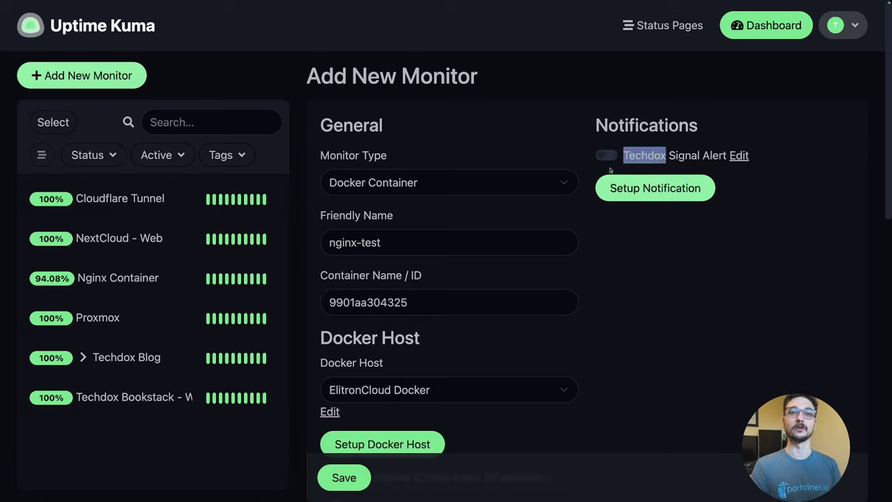
pyautogui.click(652, 188)
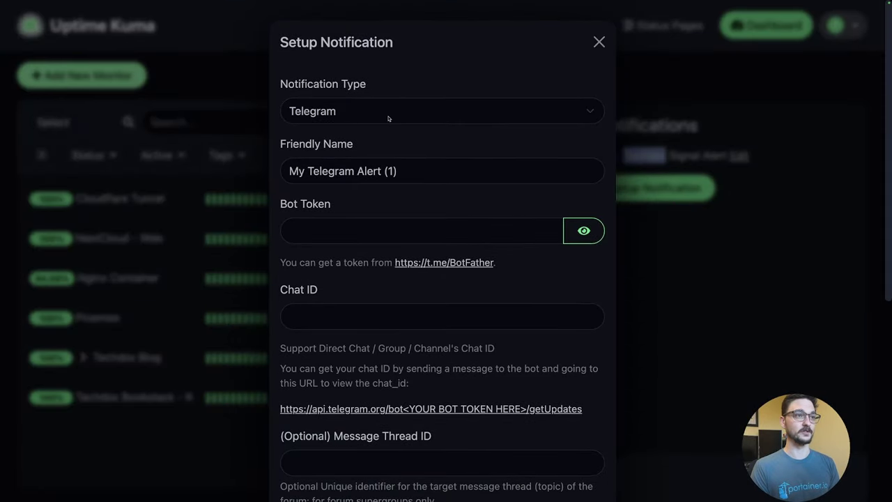
pyautogui.click(388, 119)
pyautogui.scroll(8, 390, 163)
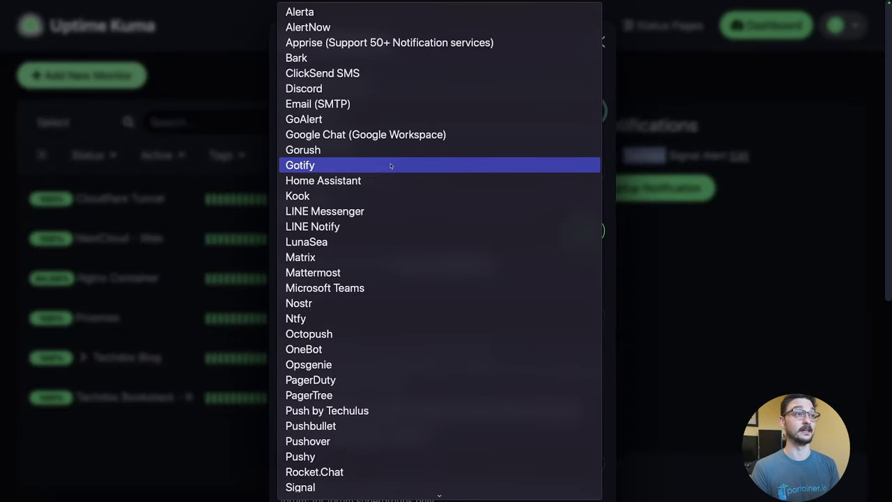
pyautogui.scroll(-5, 409, 251)
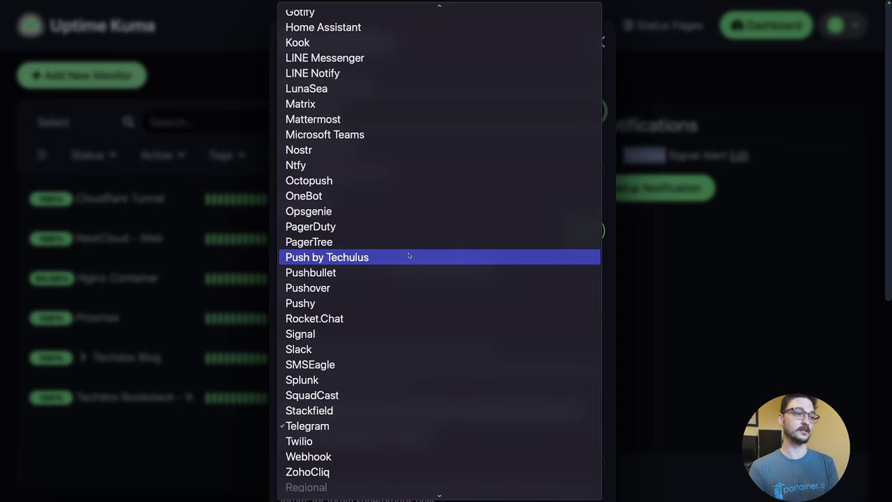
pyautogui.scroll(-5, 408, 257)
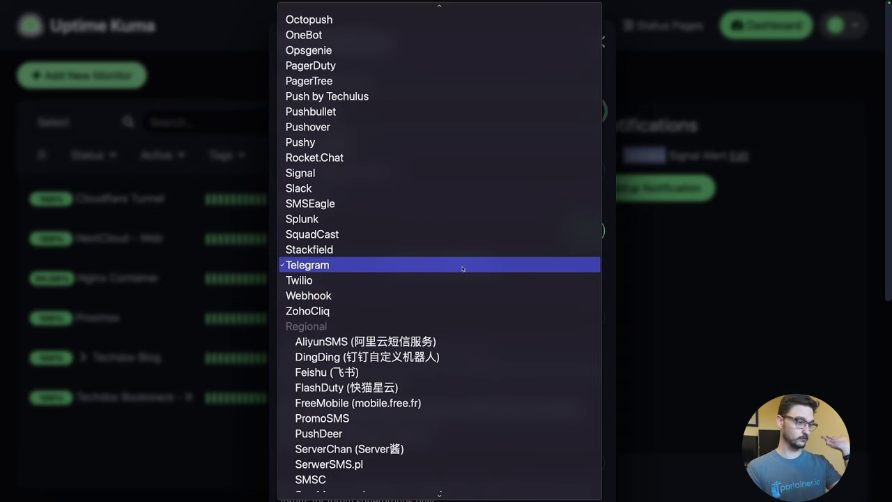
pyautogui.click(610, 312)
pyautogui.click(599, 42)
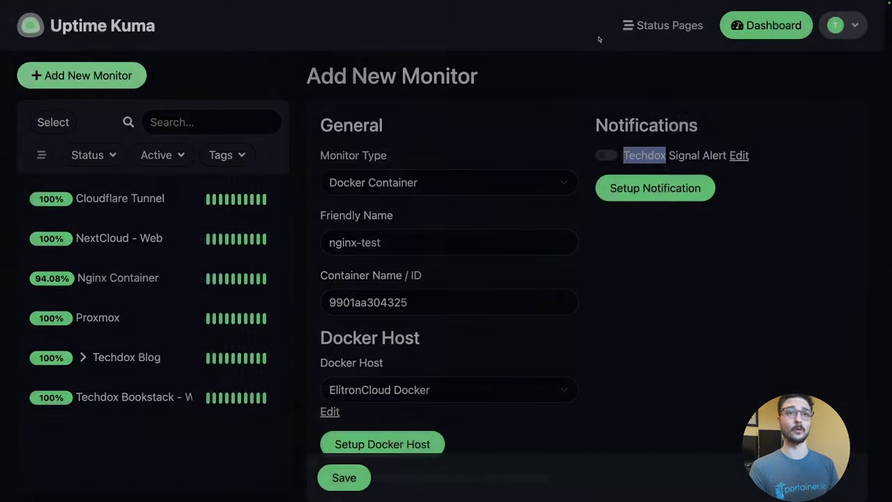
# Enable the Techdox Signal Alert for nginx-test and save the monitor.
pyautogui.click(605, 155)
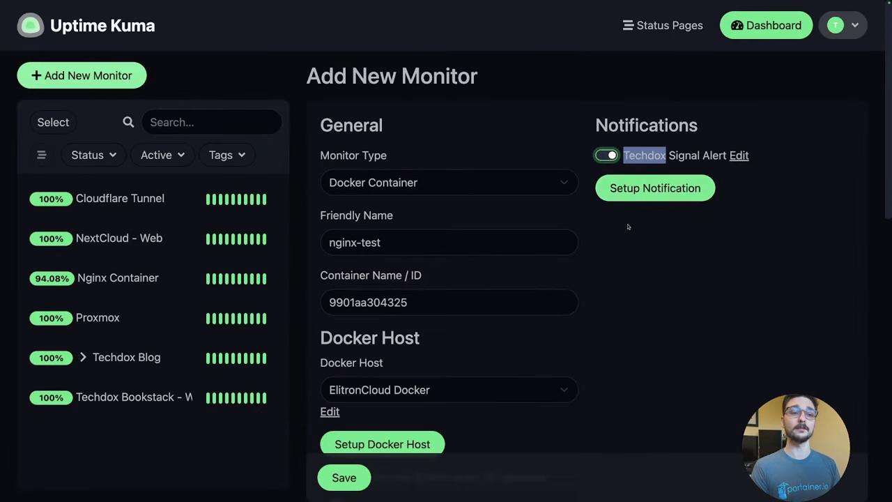
pyautogui.scroll(-3, 630, 225)
pyautogui.click(343, 478)
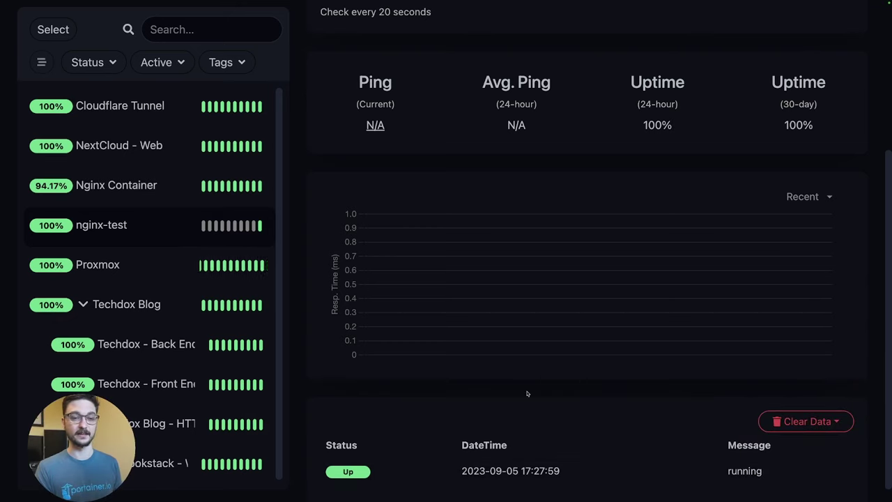
# Scroll the nginx-test monitor page to review its green heartbeats and response-time chart.
pyautogui.scroll(-1, 530, 384)
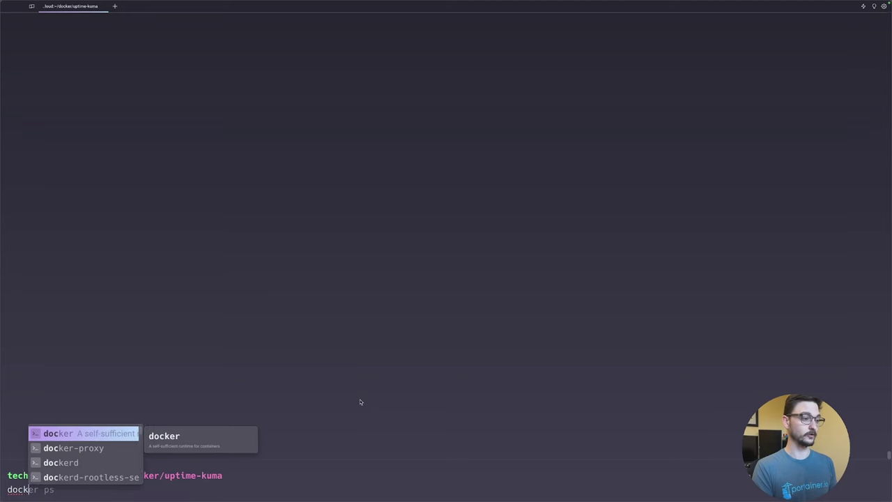
# Run docker stop nginx-test in the Warp terminal.
pyautogui.write('s')
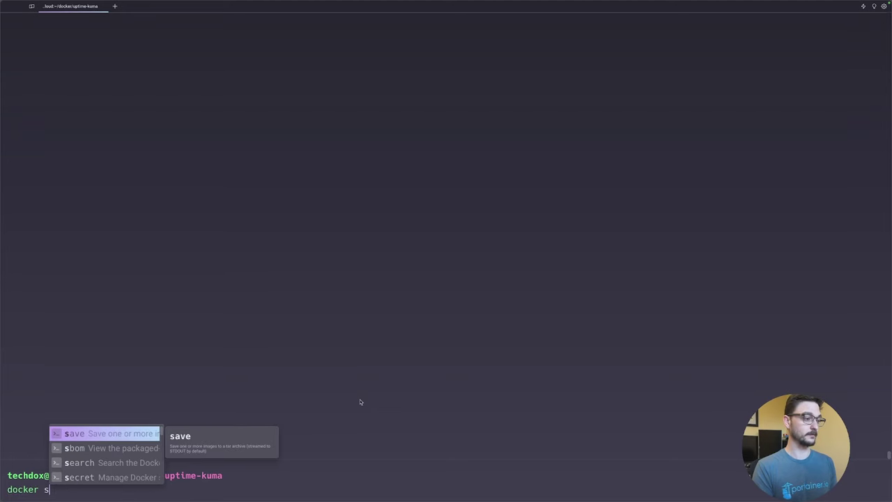
pyautogui.write('top nginx')
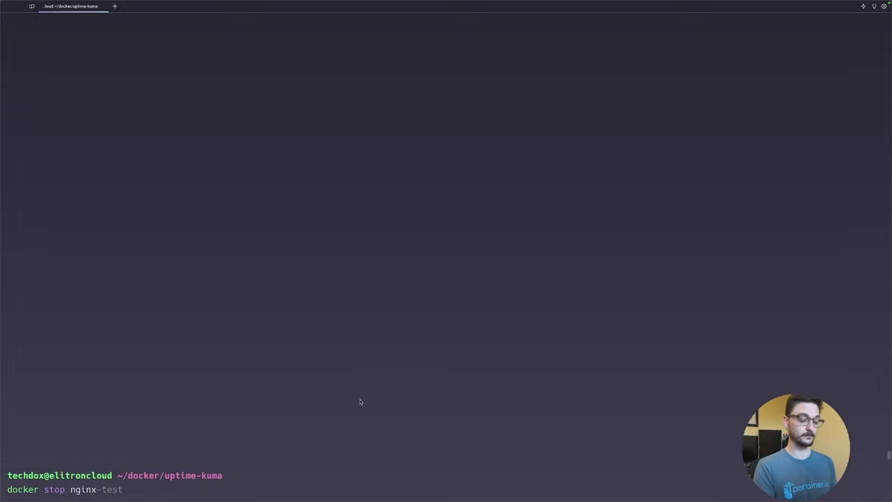
pyautogui.write('-test')
pyautogui.press('Return')
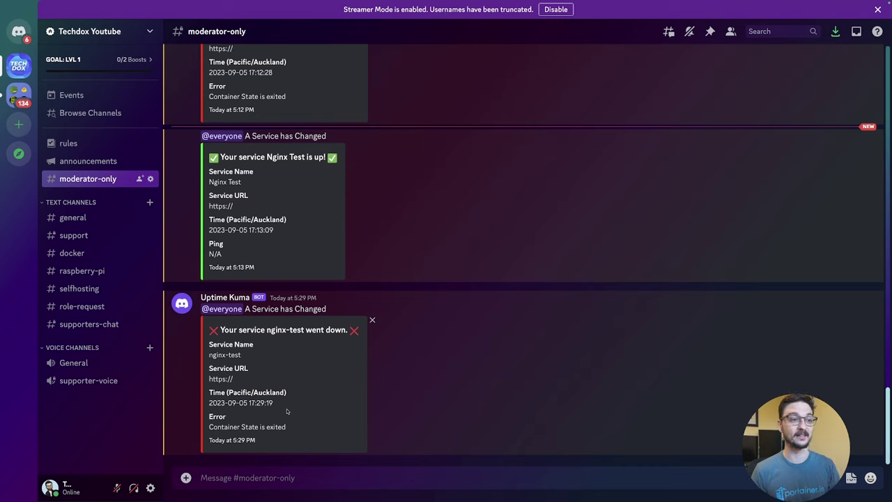
pyautogui.doubleClick(223, 356)
pyautogui.moveTo(209, 403); pyautogui.dragTo(274, 403)
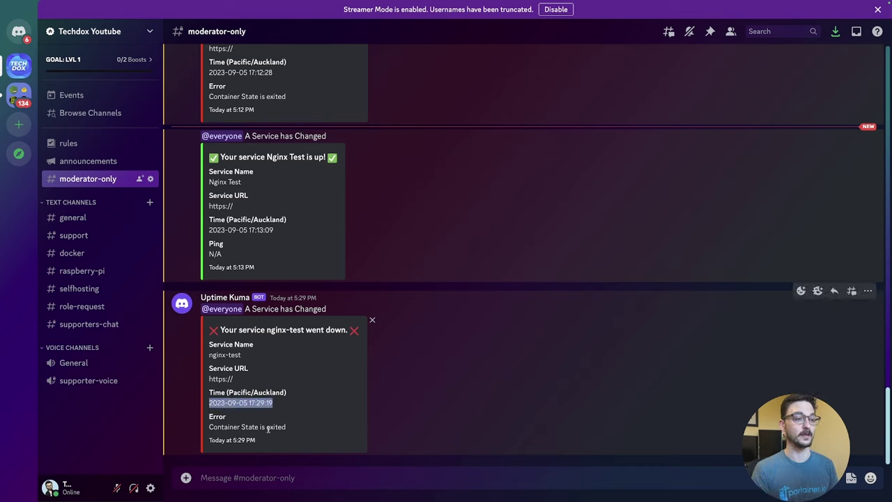
pyautogui.tripleClick(255, 426)
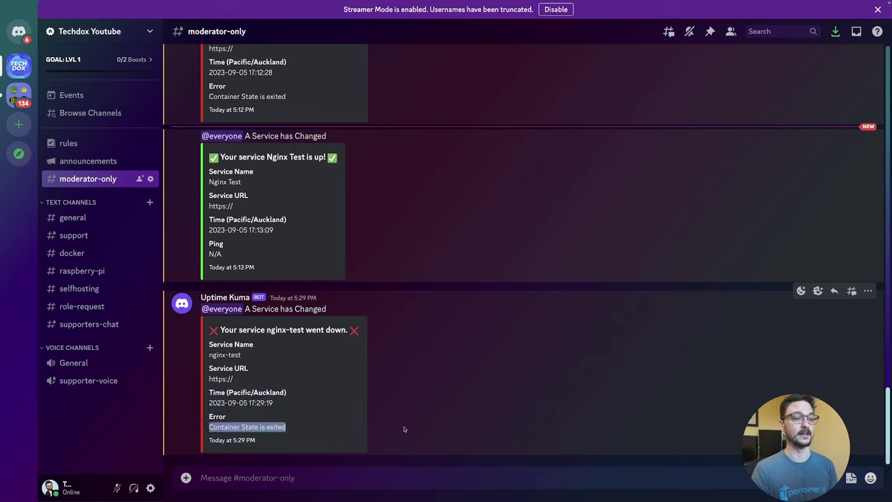
pyautogui.click(479, 416)
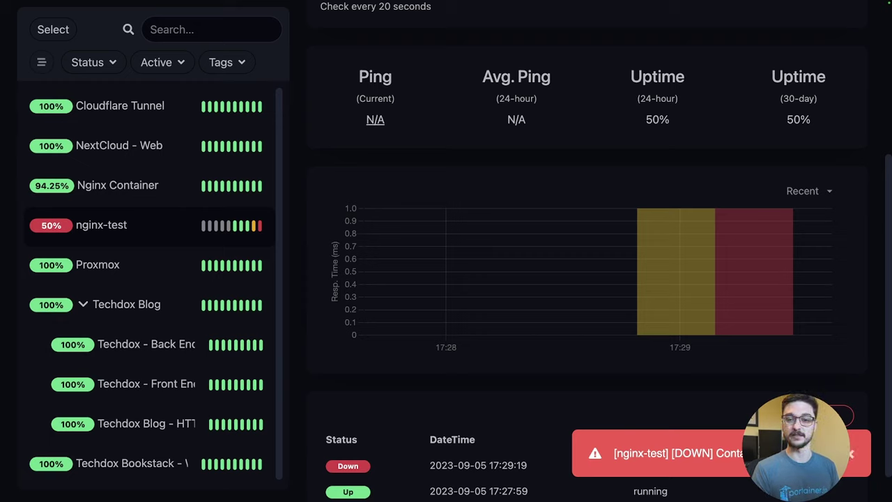
# Close the red nginx-test DOWN notice and scroll through the monitor's event table showing it went down.
pyautogui.click(850, 454)
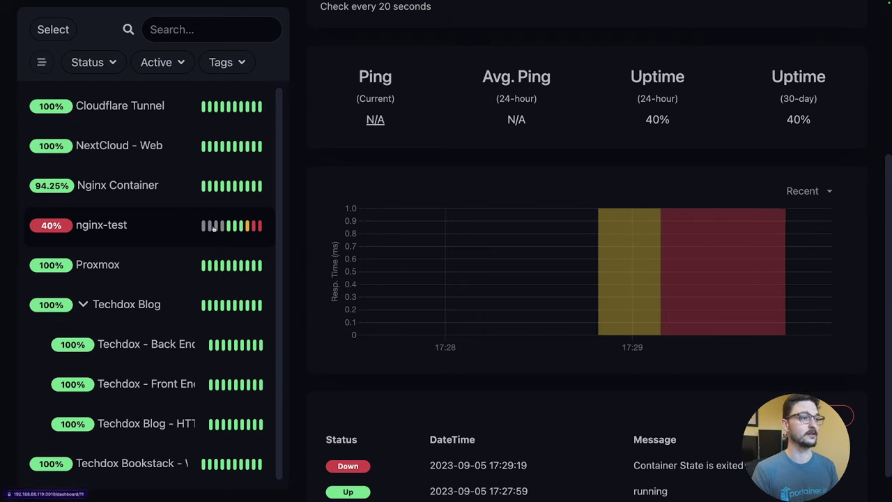
pyautogui.scroll(-1, 376, 293)
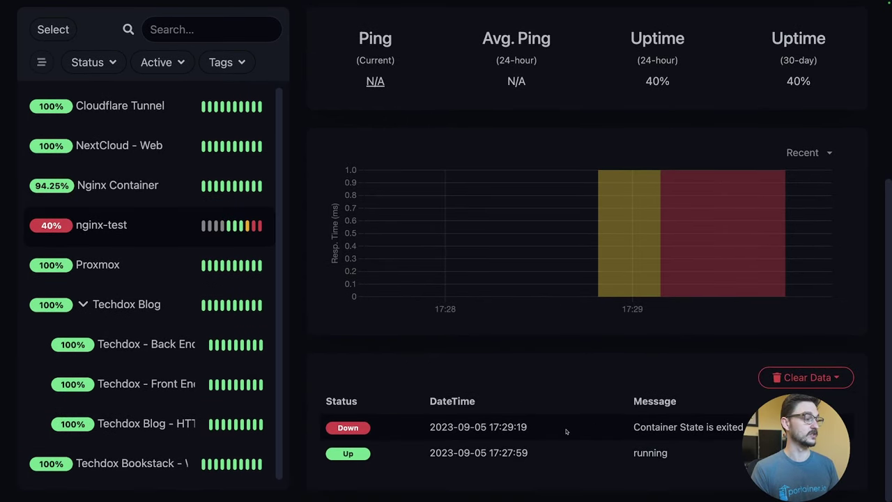
pyautogui.scroll(4, 581, 460)
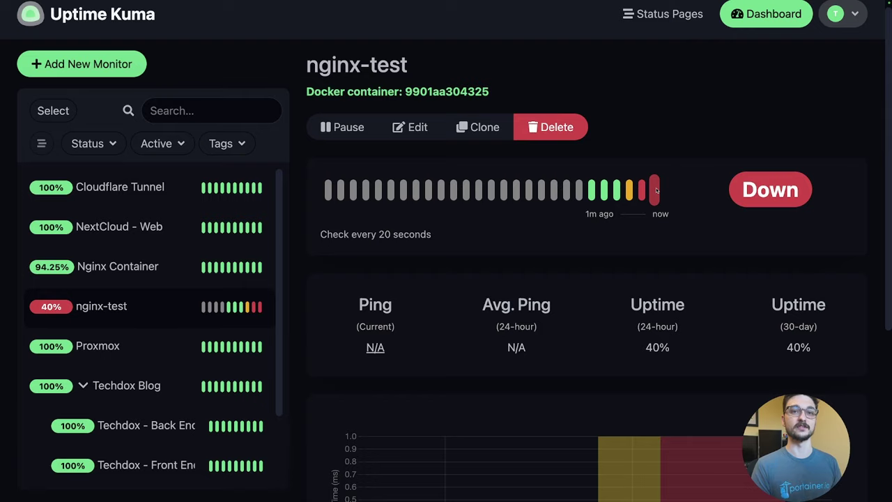
pyautogui.scroll(-2, 653, 189)
pyautogui.scroll(-3, 471, 218)
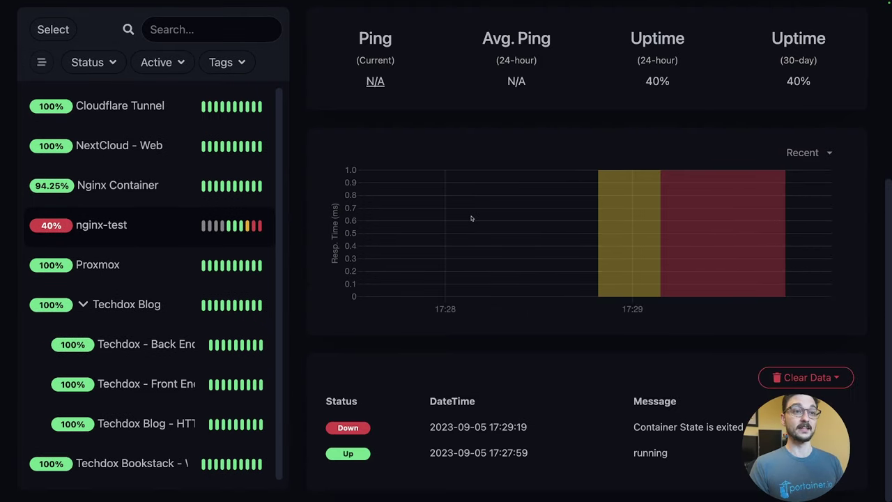
# Restart the stopped container with docker start nginx-test in Warp.
pyautogui.hotkey('alt', 'Tab')
pyautogui.write('docker st')
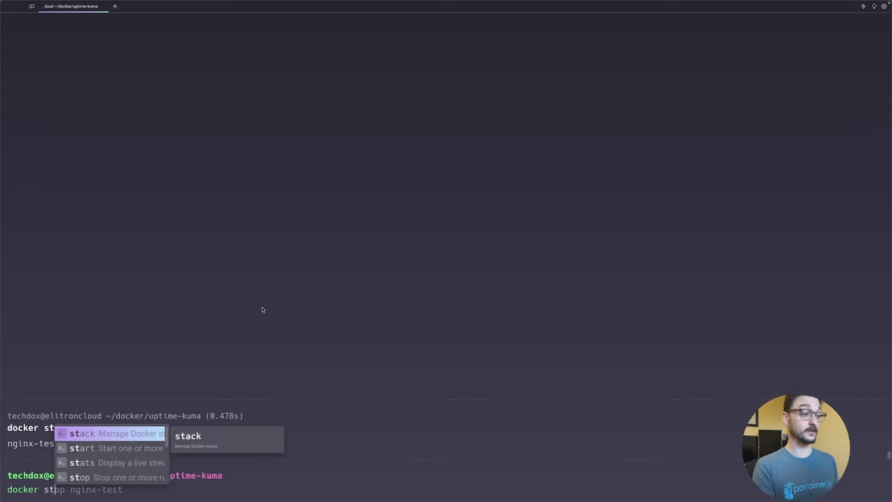
pyautogui.write('art nginx-test')
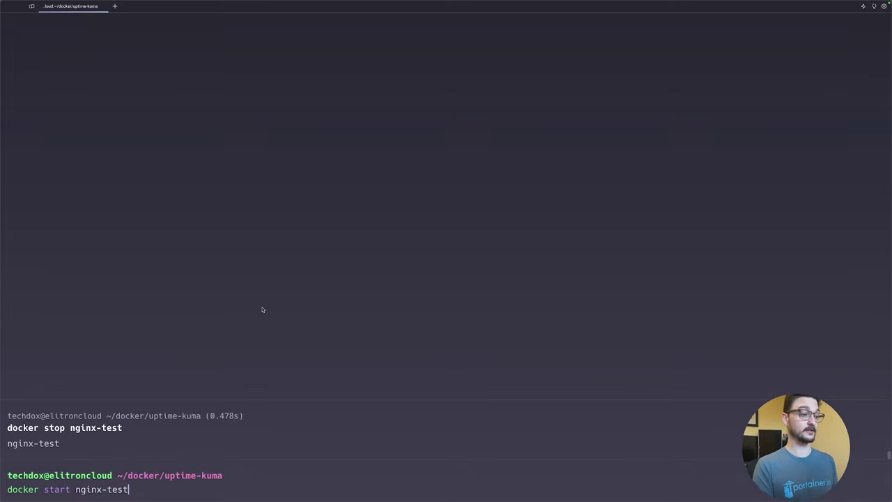
pyautogui.press('Return')
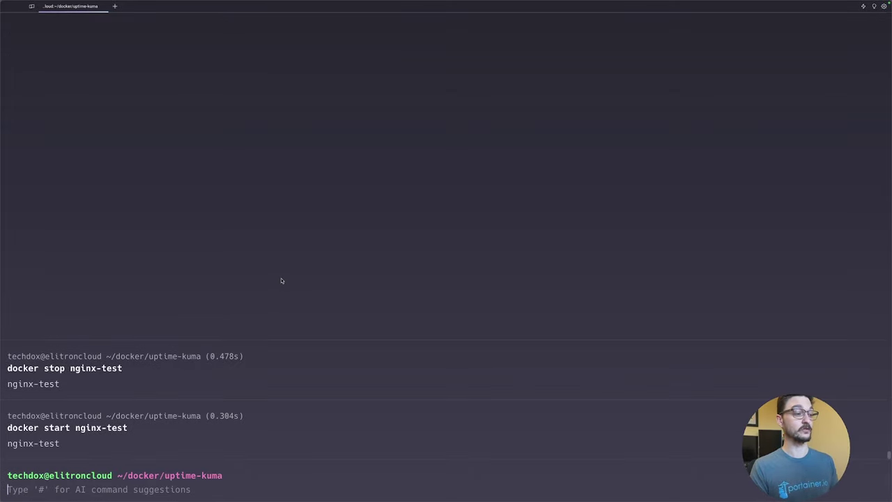
# Check the Discord alerts and the nginx-test monitor page for its recovery.
pyautogui.hotkey('alt', 'Tab')
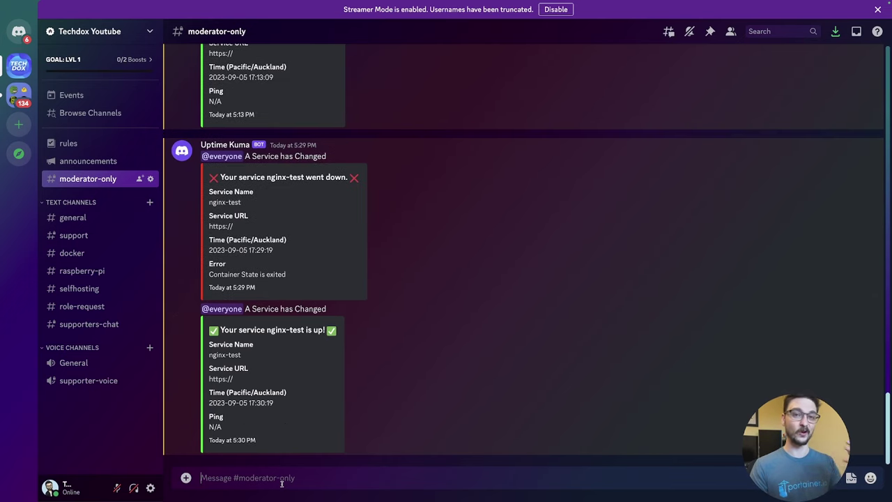
pyautogui.hotkey('alt', 'Tab')
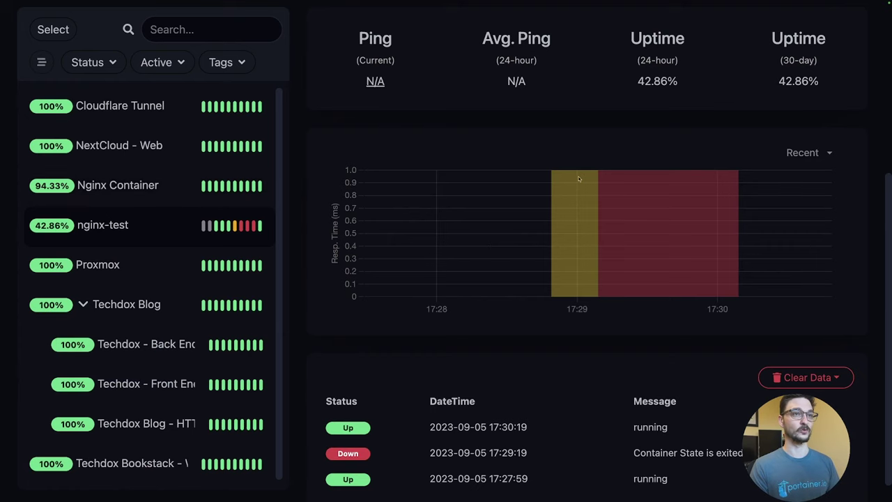
pyautogui.scroll(4, 577, 146)
pyautogui.hotkey('alt', 'Tab')
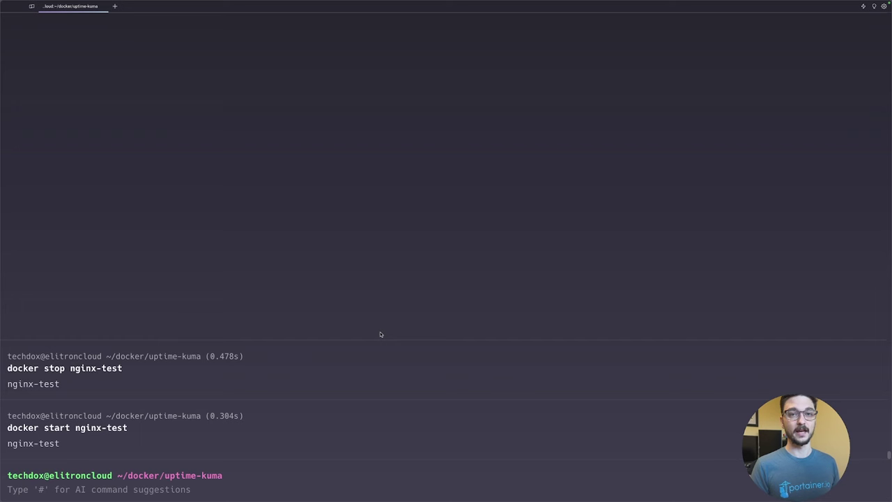